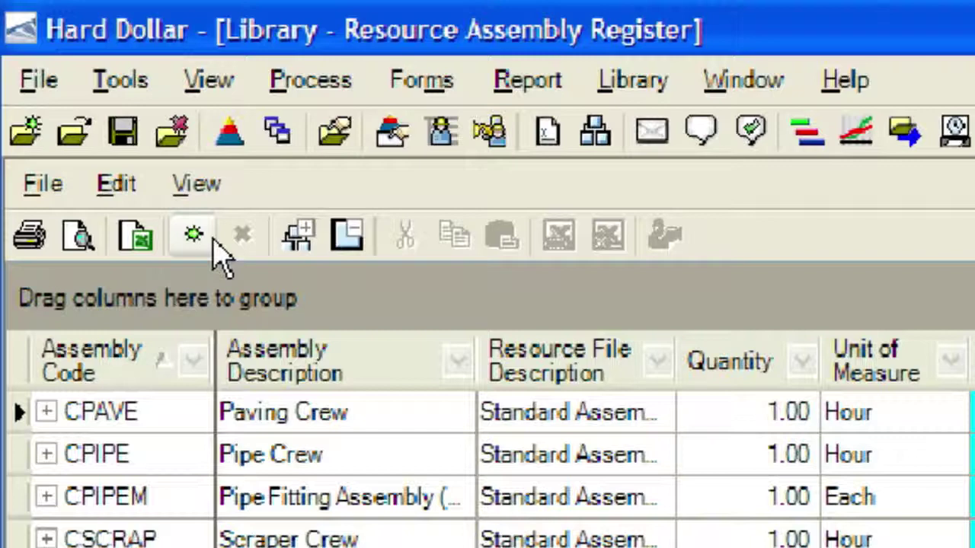
- Add a new assembly record with code CCONC and description 'Concrete Crew'
left_click(211, 239)
type("C")
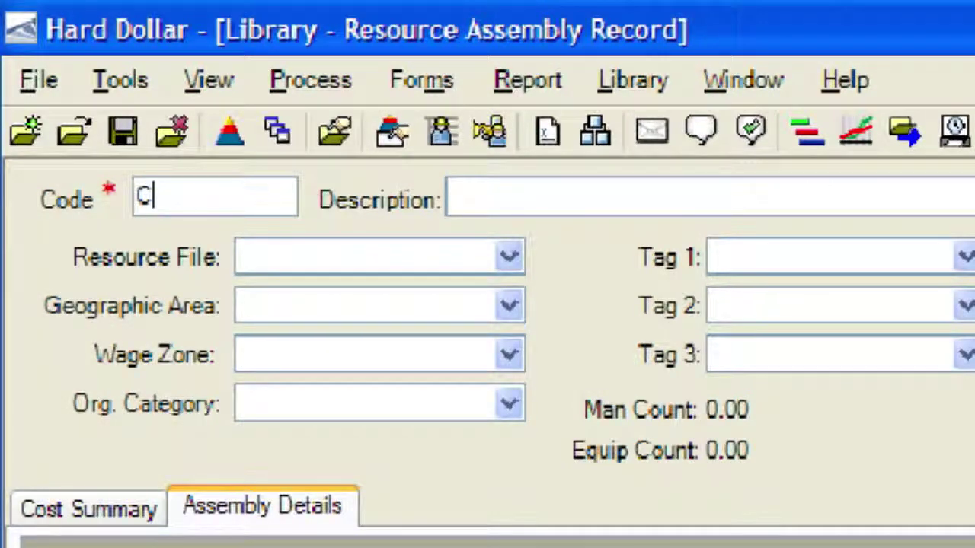
type("CONC")
key("Tab")
type("Concr")
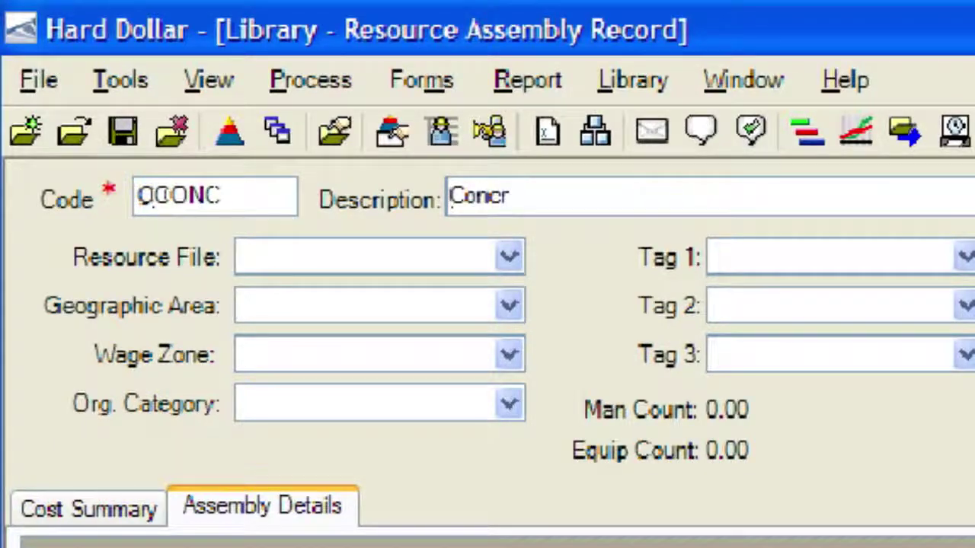
type("ete Crew")
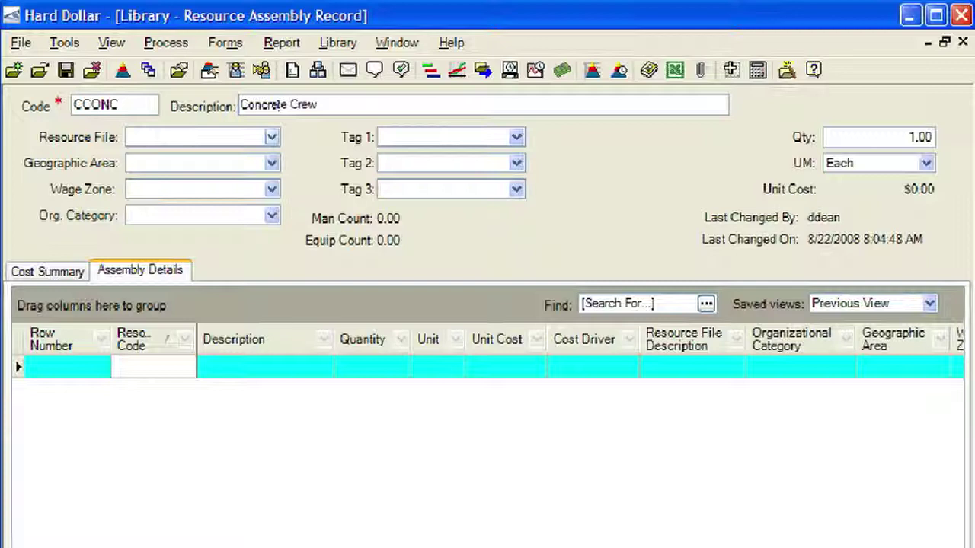
- Assign the Standard Assembly File, Hour unit of measure and Concrete category to the assembly
left_click(271, 137)
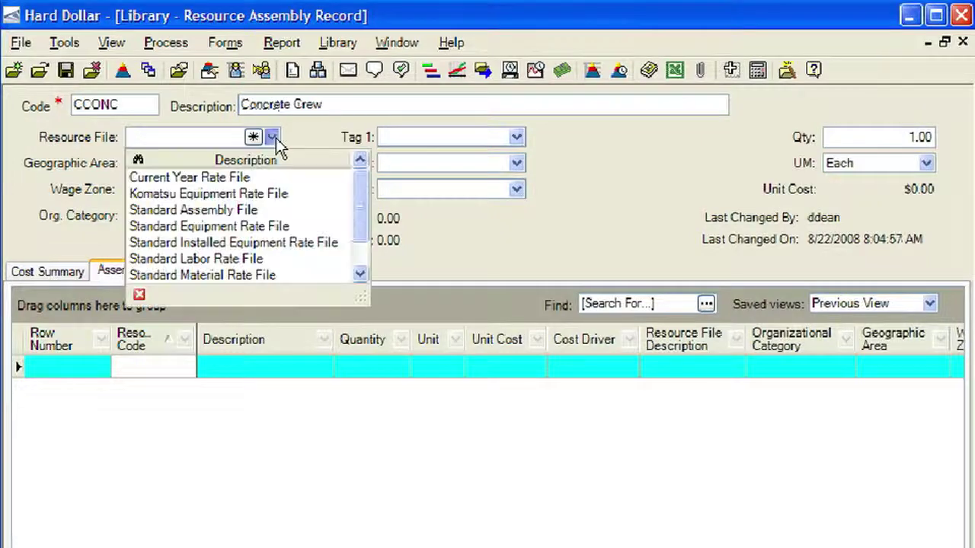
left_click(263, 210)
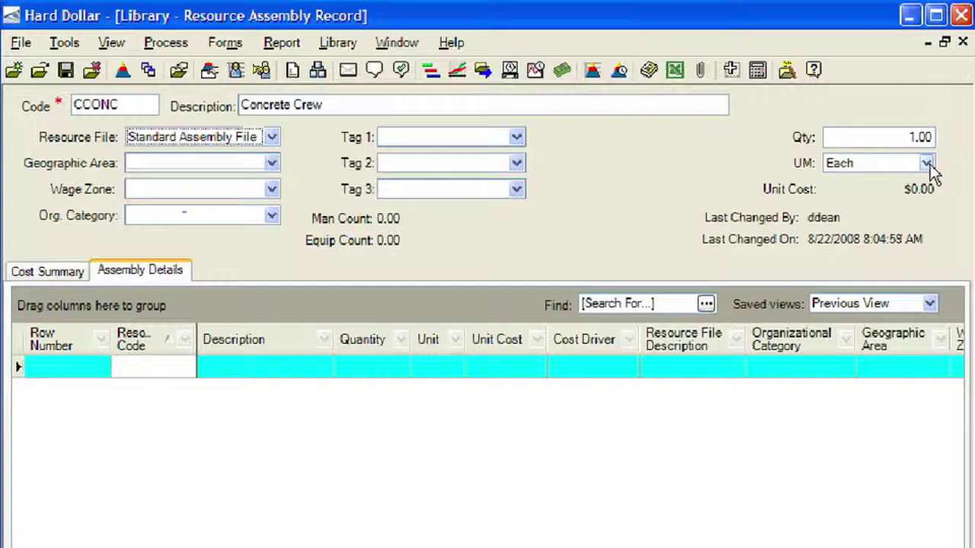
left_click(926, 163)
left_click(836, 298)
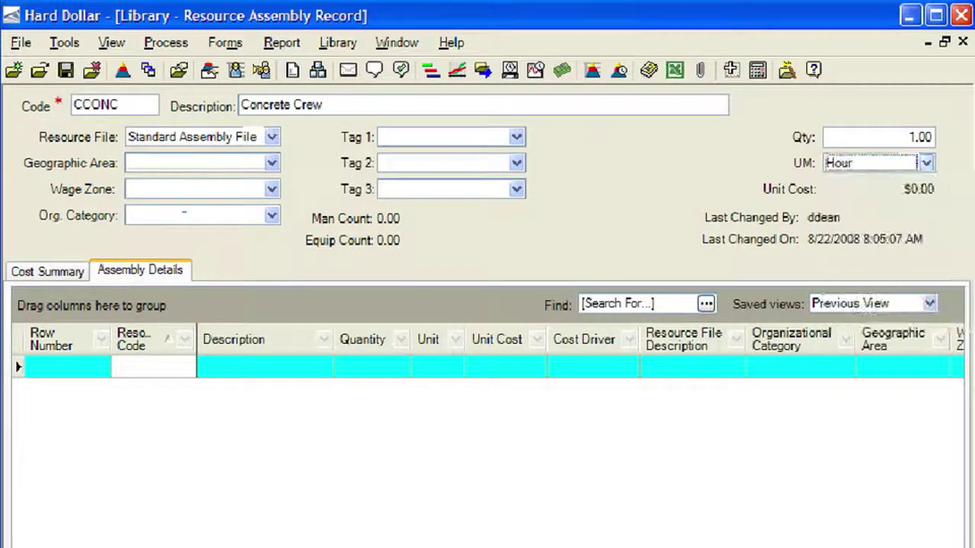
left_click(274, 214)
left_click(168, 317)
left_click(183, 367)
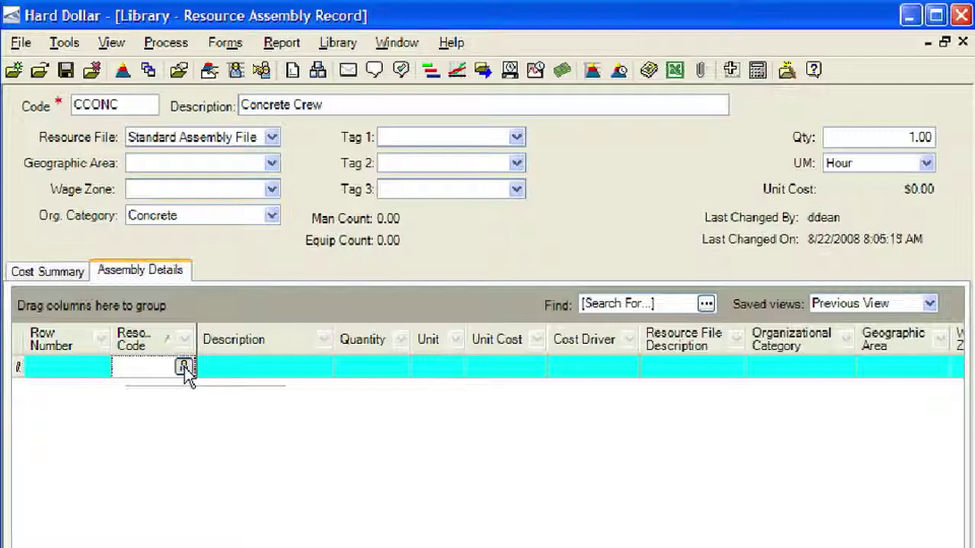
- Open the Selection Register and pick the ECRHC 25-ton hydraulic crane and ETFT flatbed truck
left_click(184, 368)
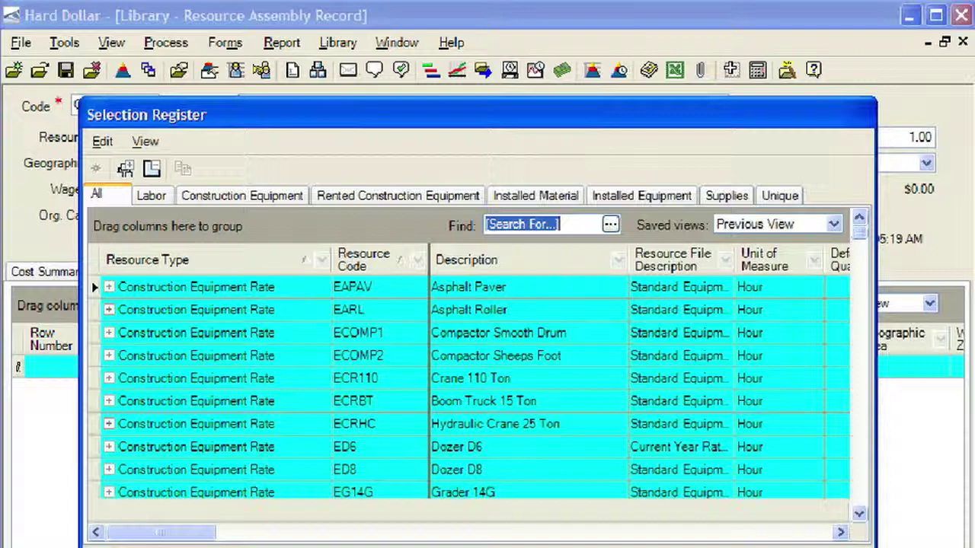
left_click(381, 425)
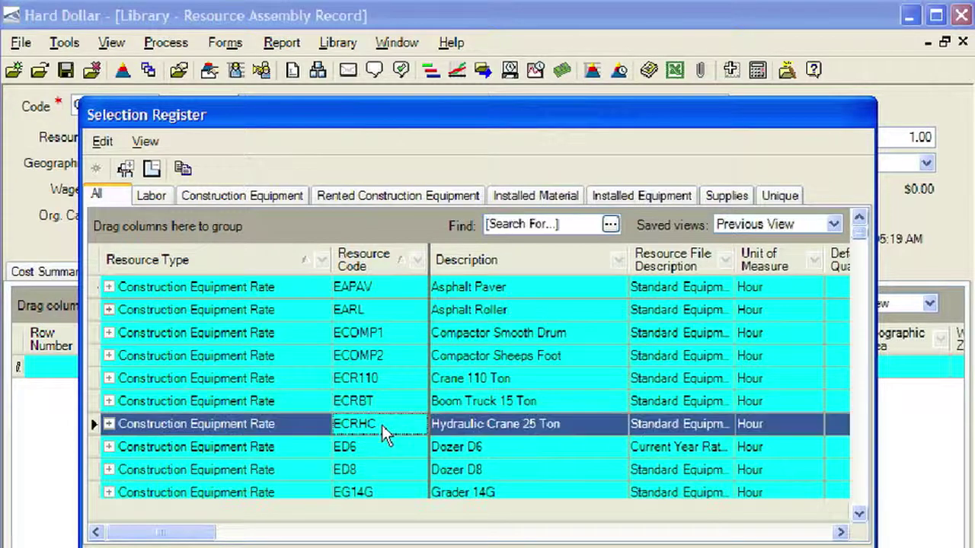
scroll(392, 401, "down", 5)
left_click(391, 400)
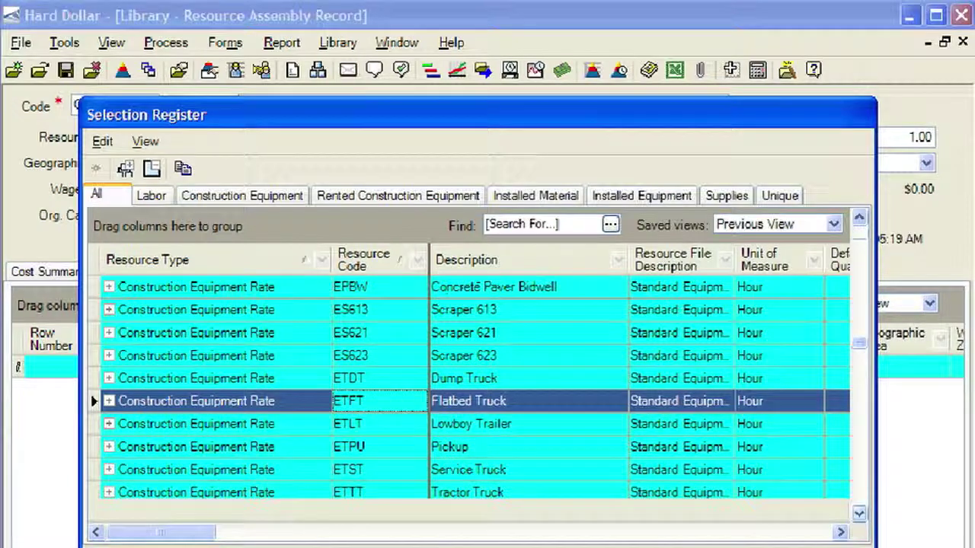
- Add labor resources LC1, LC2, LC3, LF2, LIW1, LL2 and LO2 to the selection
scroll(392, 399, "down", 10)
left_click(386, 286)
left_click(376, 311, "ctrl")
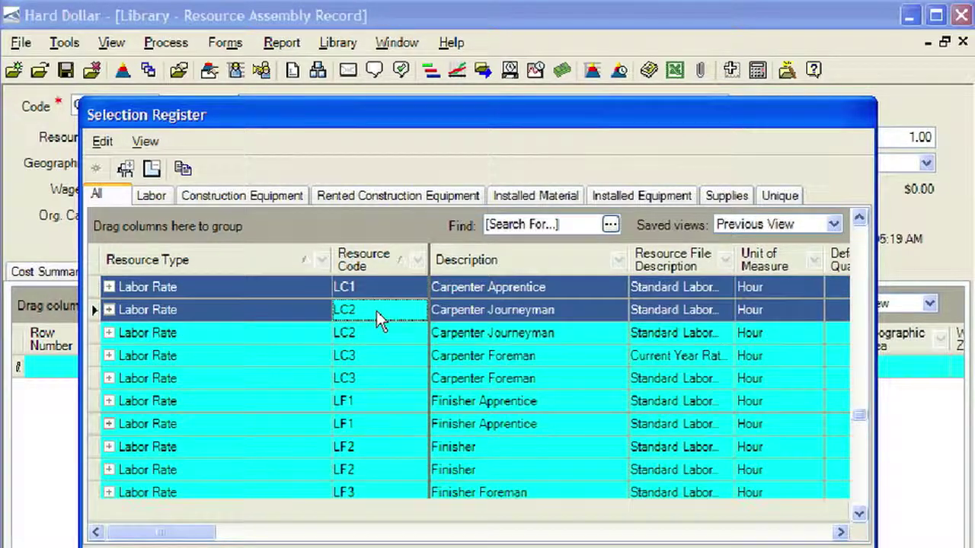
left_click(377, 357, "ctrl")
left_click(366, 447, "ctrl")
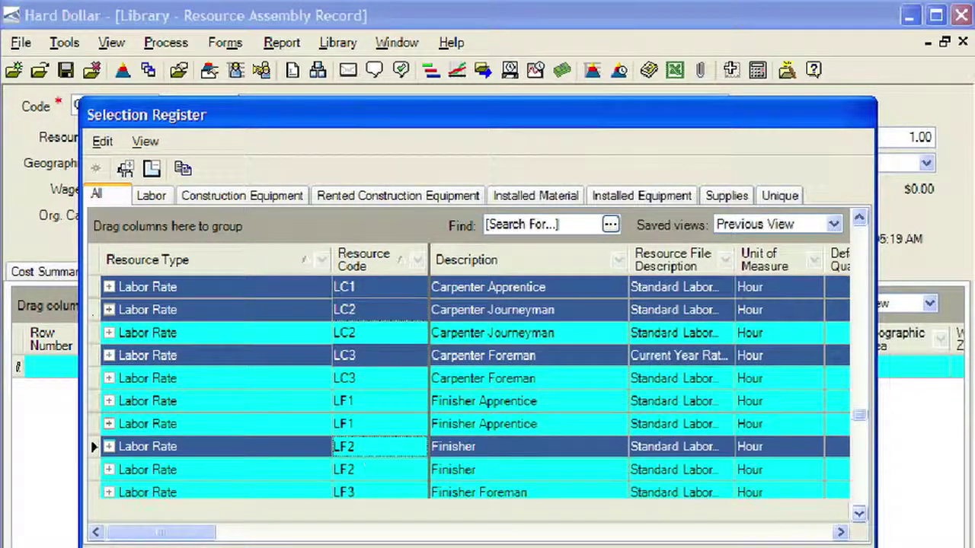
scroll(374, 396, "down", 3)
left_click(385, 332, "ctrl")
left_click(363, 469, "ctrl")
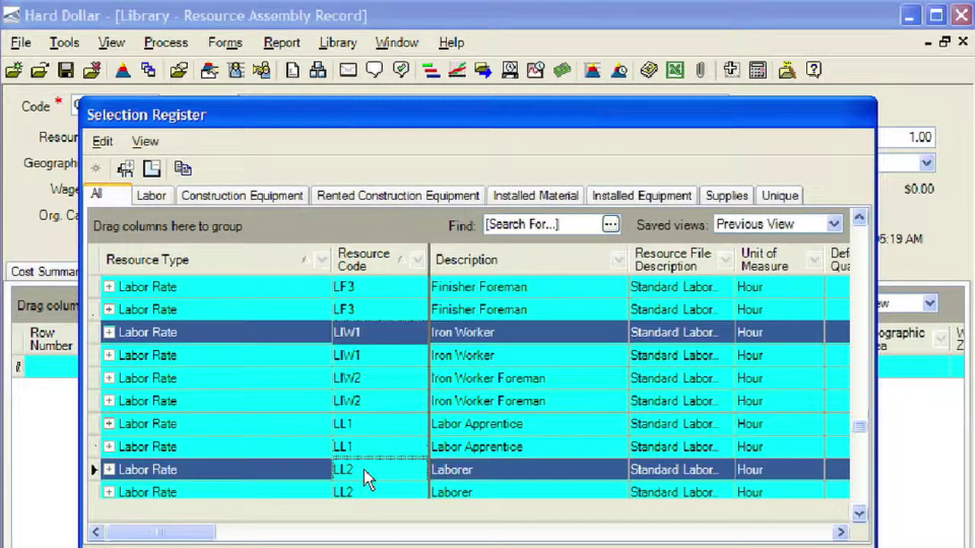
scroll(401, 424, "down", 3)
left_click(400, 424, "ctrl")
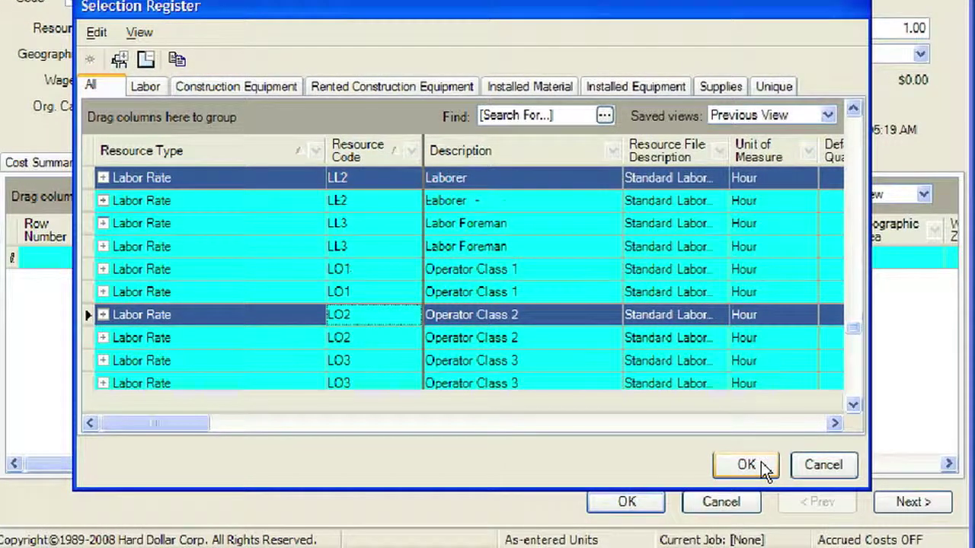
- Add the selected resources, set Carpenter Journeyman quantity to 2, and save the crew at $286.99/hour
left_click(762, 464)
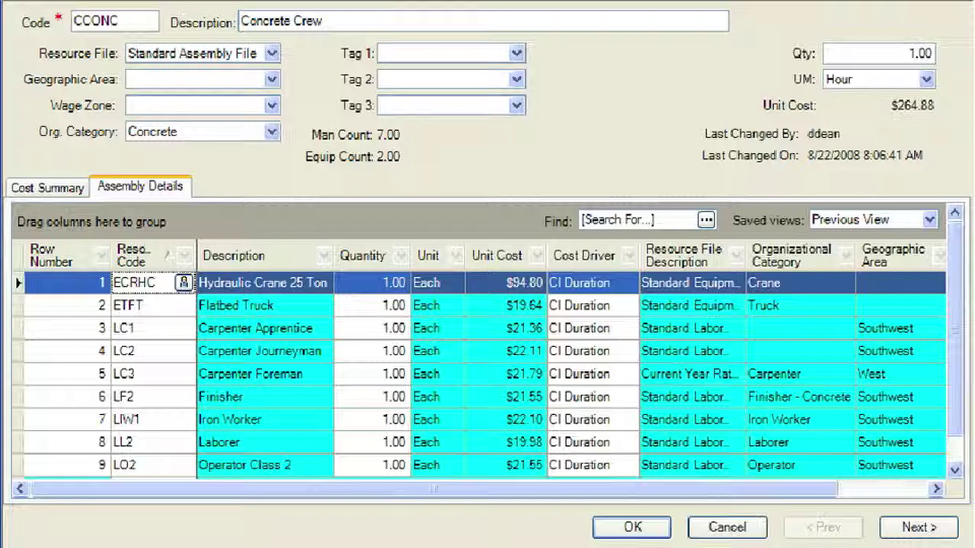
left_click(381, 351)
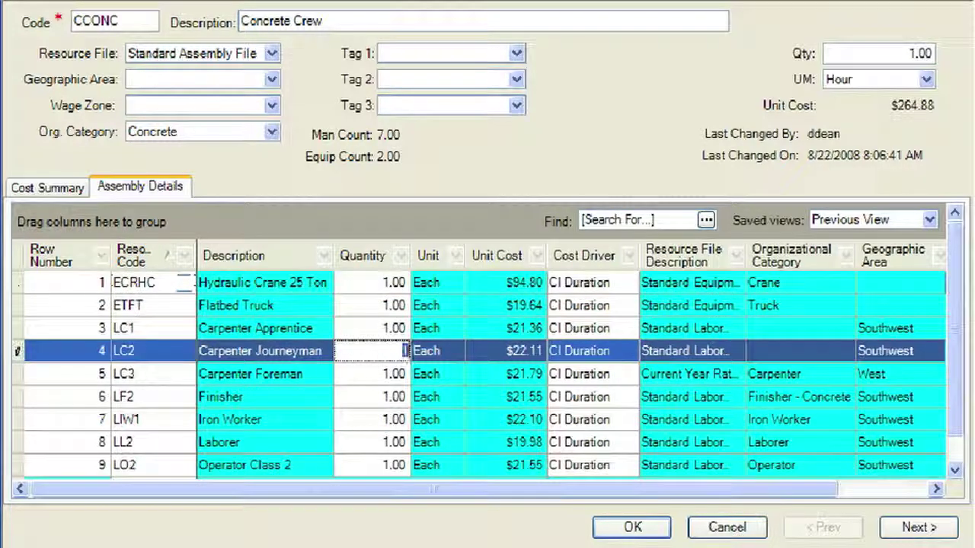
type("2")
key("Return")
left_click(653, 533)
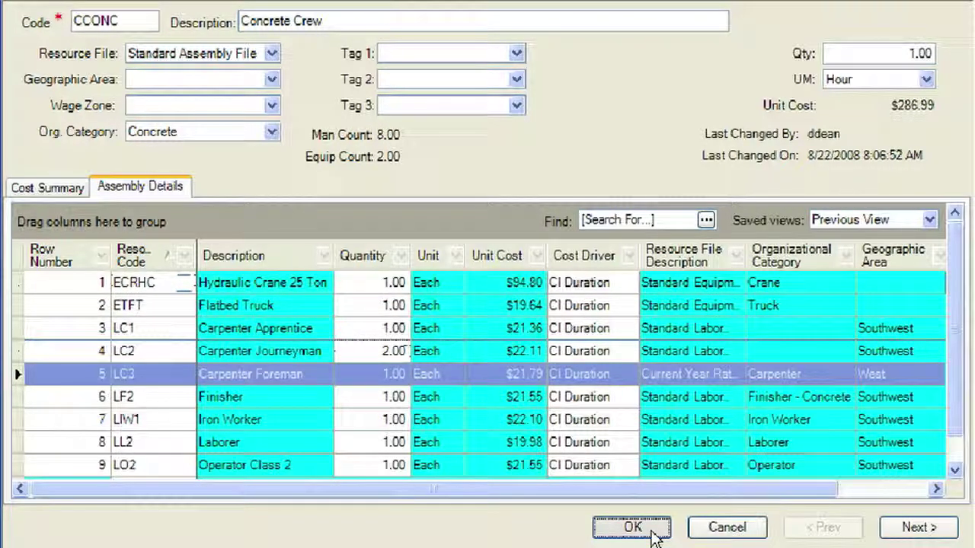
left_click(632, 528)
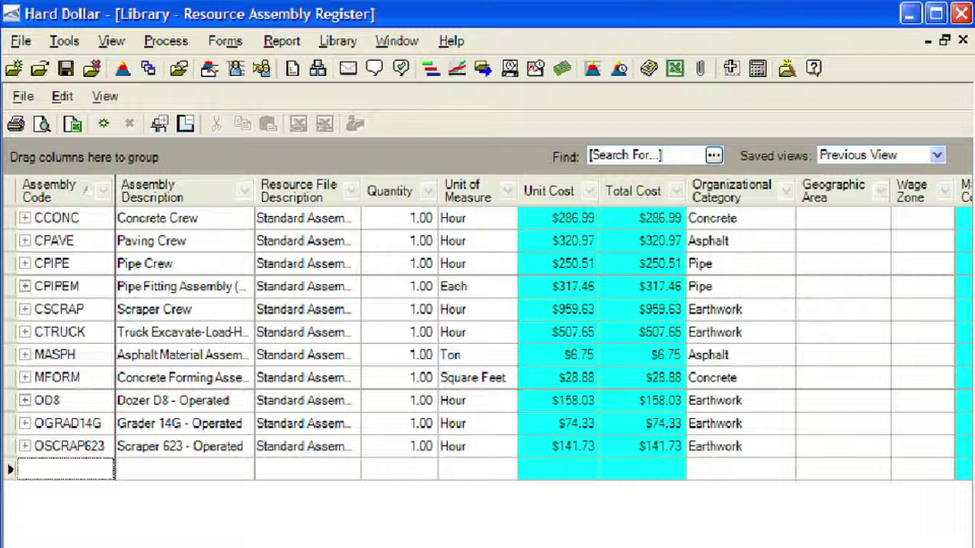
- Enter a CGRADE 'Grading Crew' row using the Standard Assembly File and Hour units
type("CGRADE")
key("Tab")
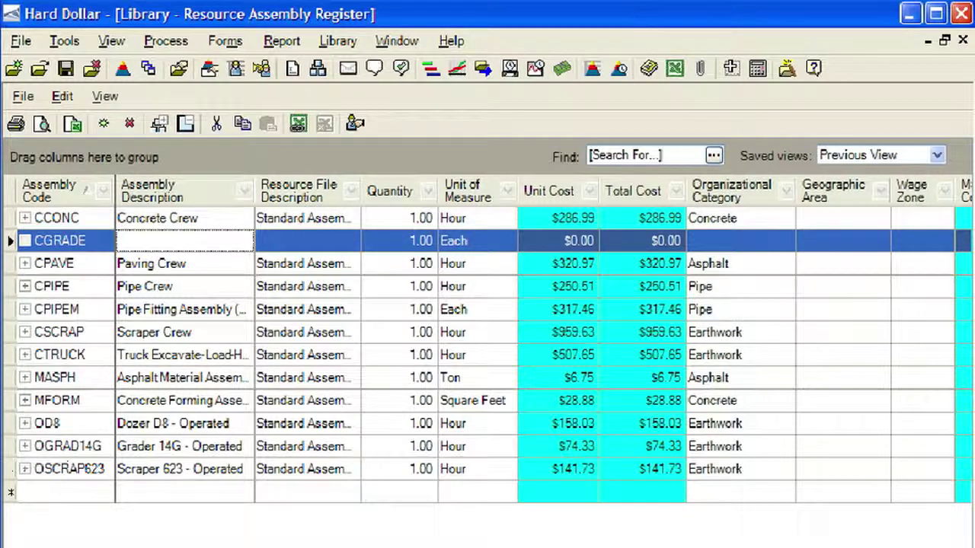
type("Grad")
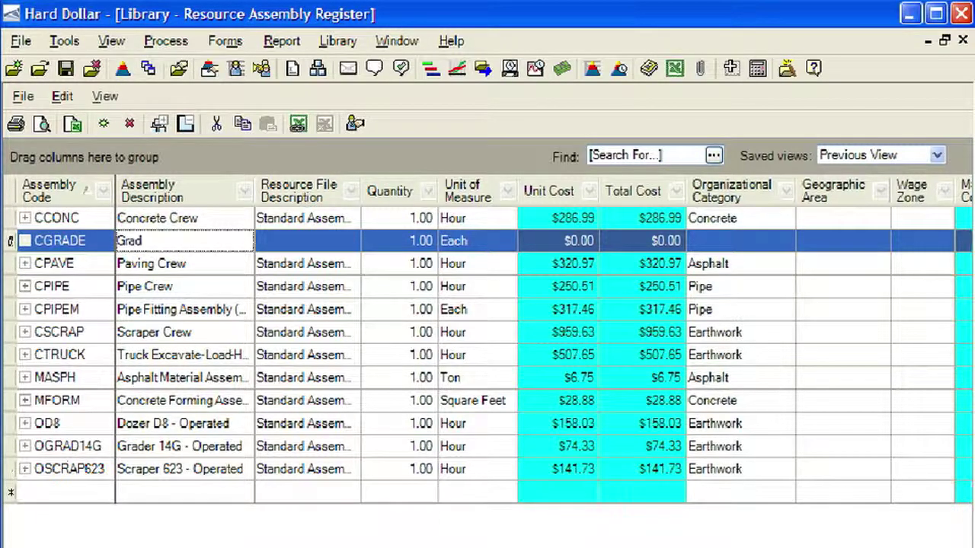
type("ing Crew")
key("Tab")
type("S")
key("Return")
key("Tab")
key("Tab")
type("Hour")
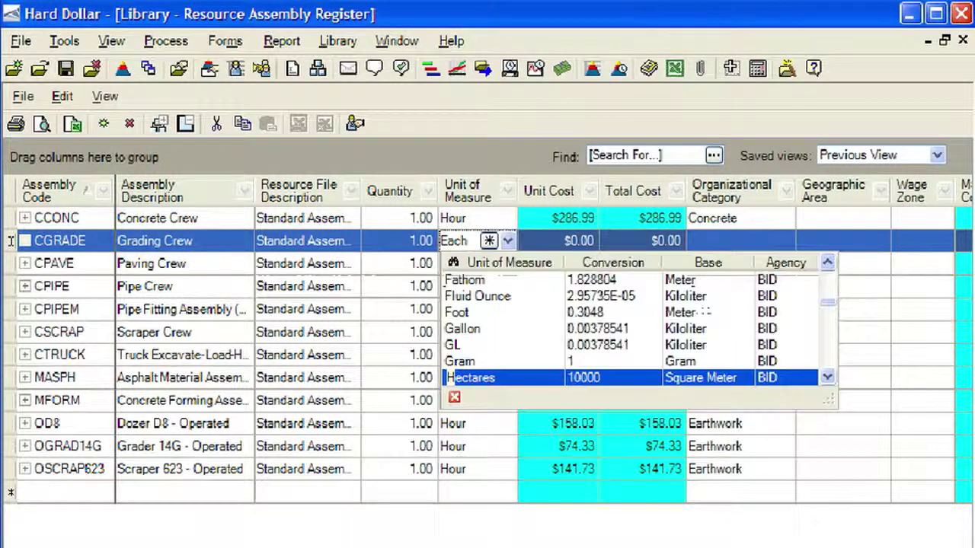
key("Return")
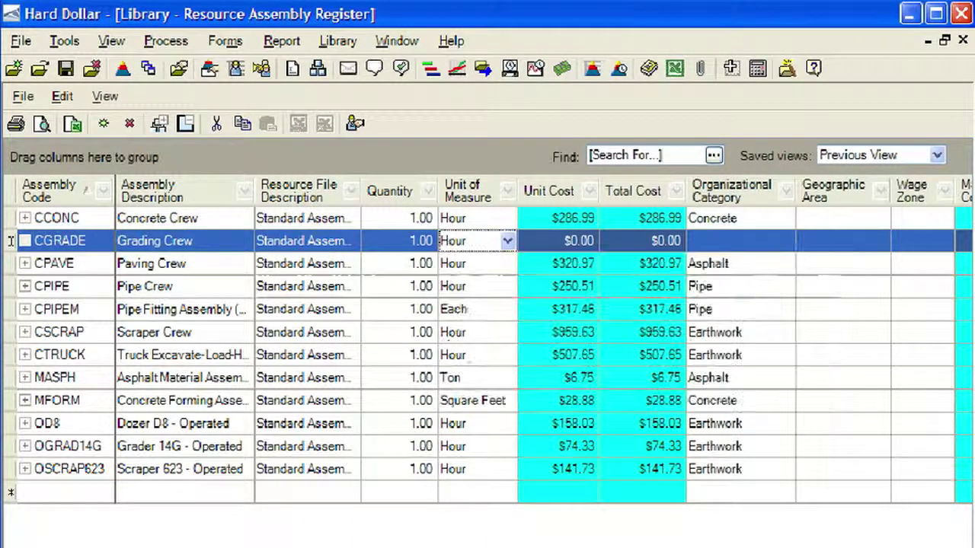
- Open Master Resource Rates and tile it vertically beside the Resource Assembly Register
left_click(361, 47)
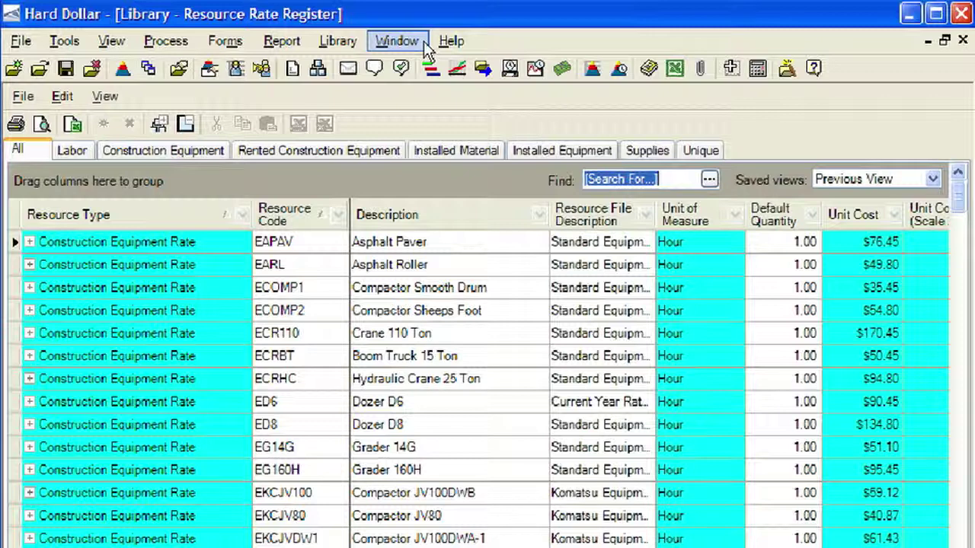
left_click(423, 41)
mouse_move(430, 62)
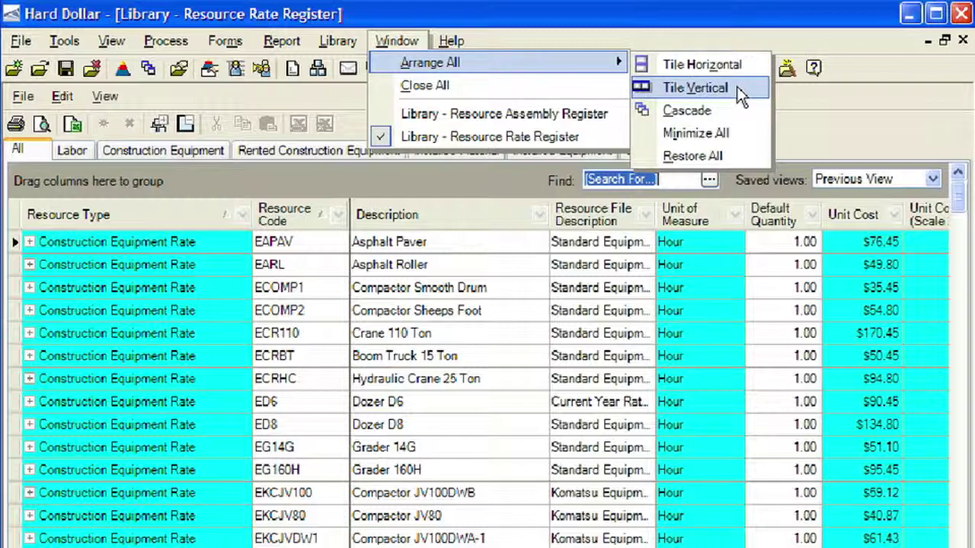
left_click(695, 88)
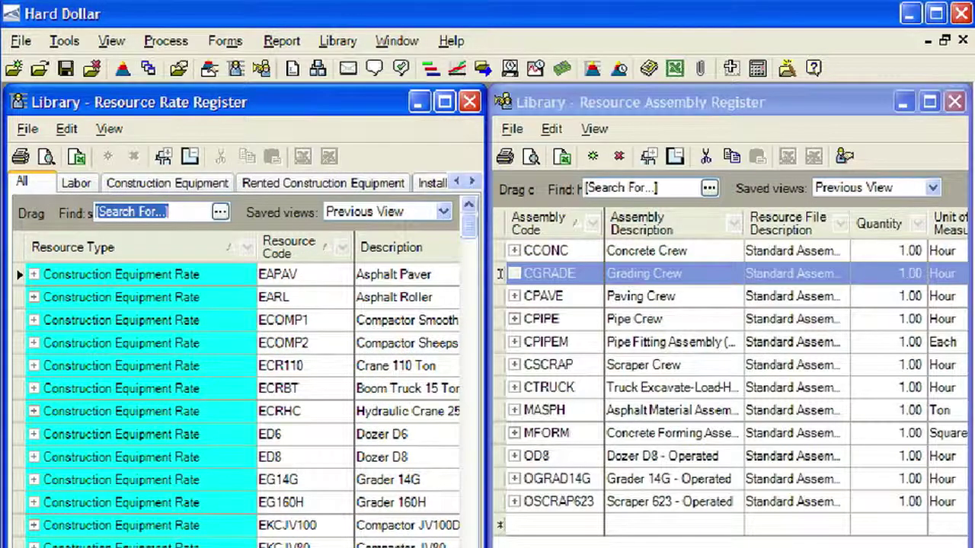
- Multi-select rates ECOMP1, EG14G, ETWT, LL2, LO3 and LO4 in the Resource Rate Register
left_click(223, 322)
left_click(219, 478)
scroll(304, 495, "down", 8)
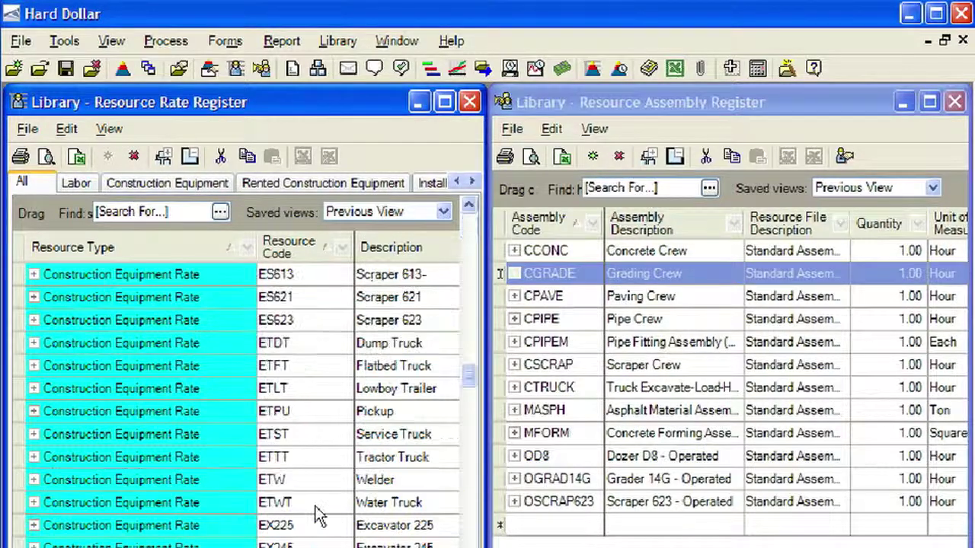
left_click(313, 502)
scroll(320, 410, "down", 10)
left_click(320, 410)
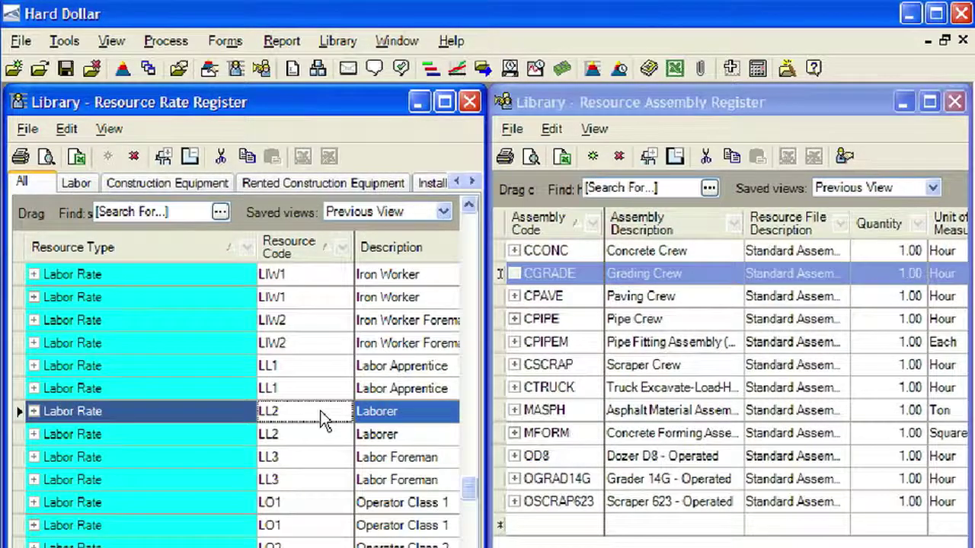
scroll(305, 457, "down", 2)
left_click(293, 481)
left_click(294, 527, "ctrl")
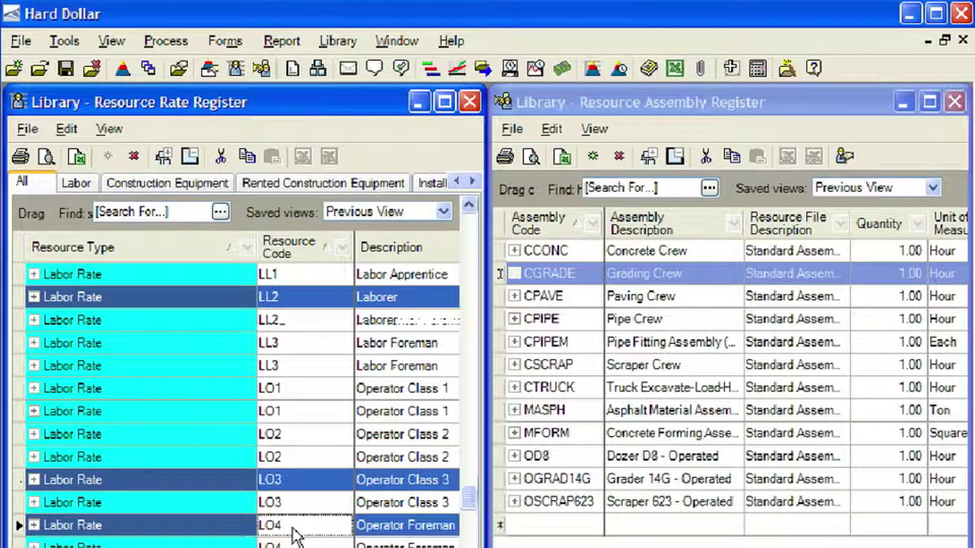
left_click(19, 479, "ctrl")
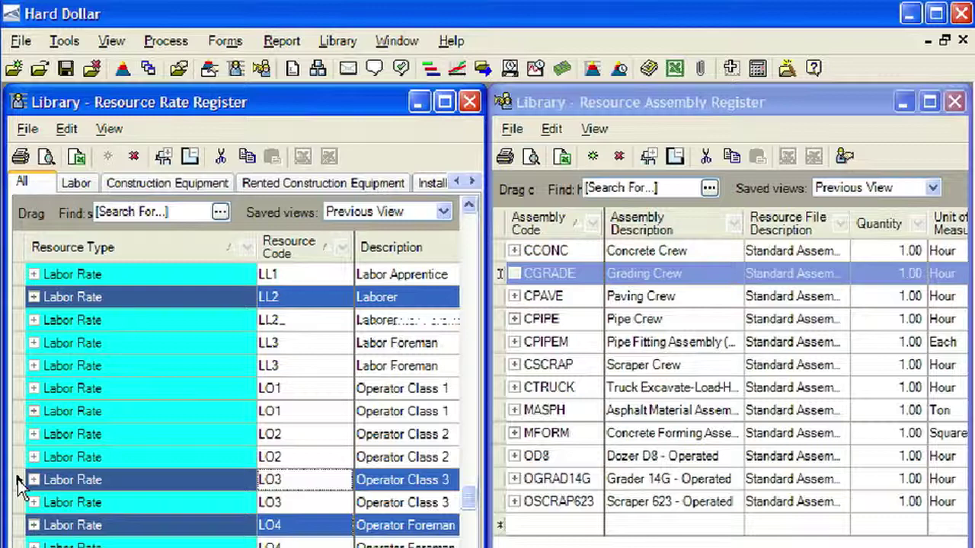
- Drag the six selected rates onto the CGRADE Grading Crew row
left_click_drag(21, 487, 590, 275)
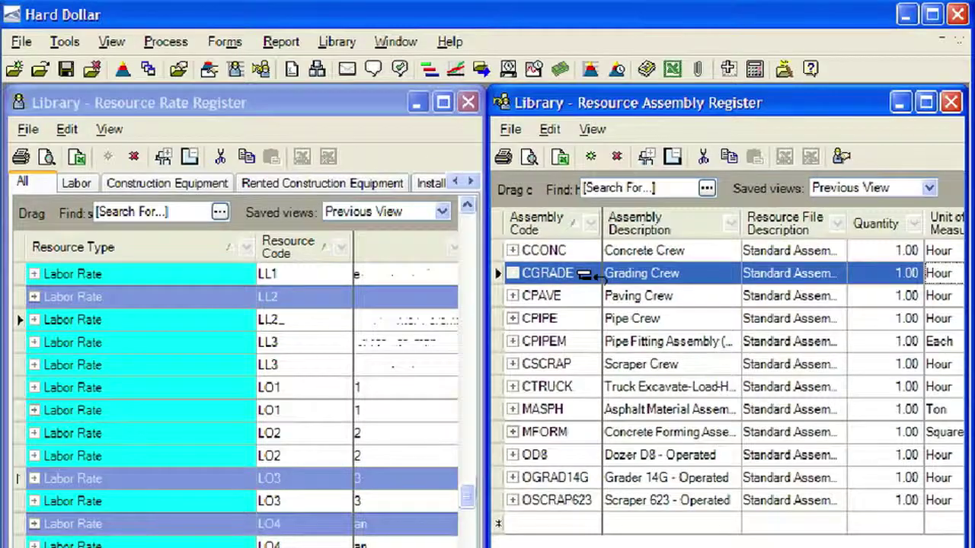
left_click_drag(585, 276, 585, 277)
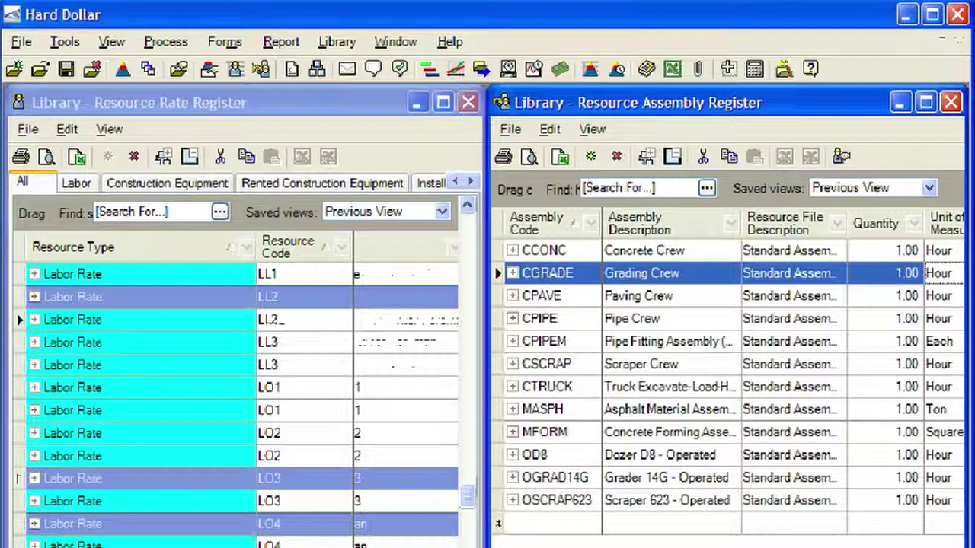
- Close the rate register, maximize the assembly register and expand CGRADE to show its six resources
left_click(467, 104)
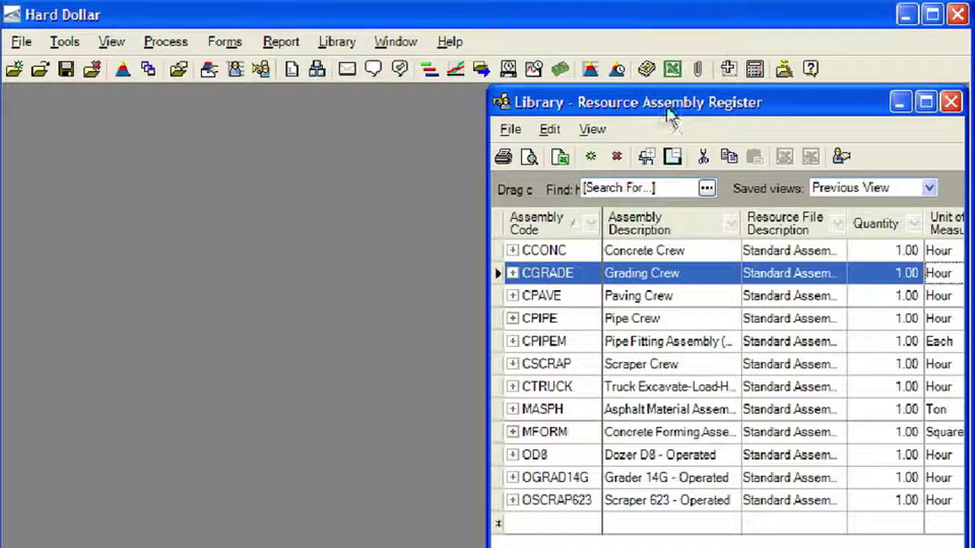
left_click(925, 102)
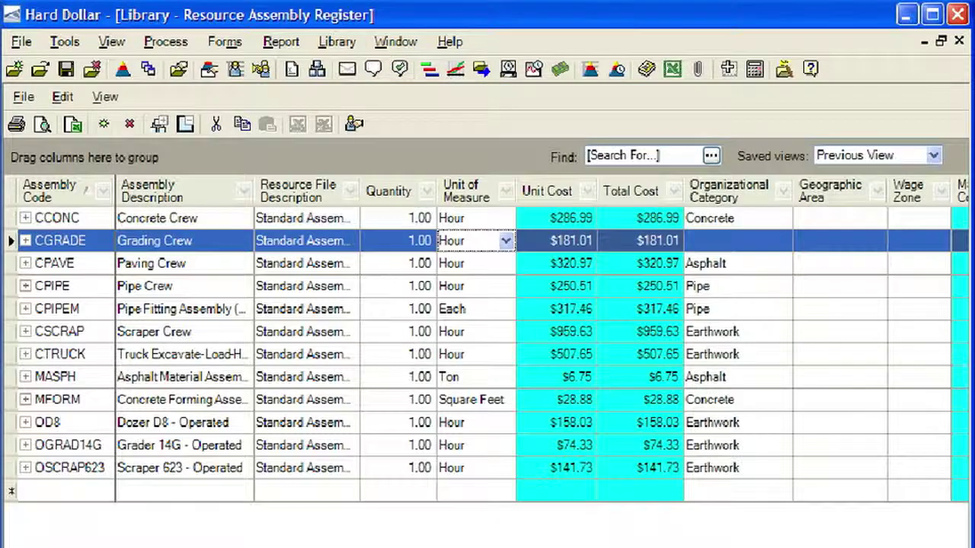
left_click(25, 241)
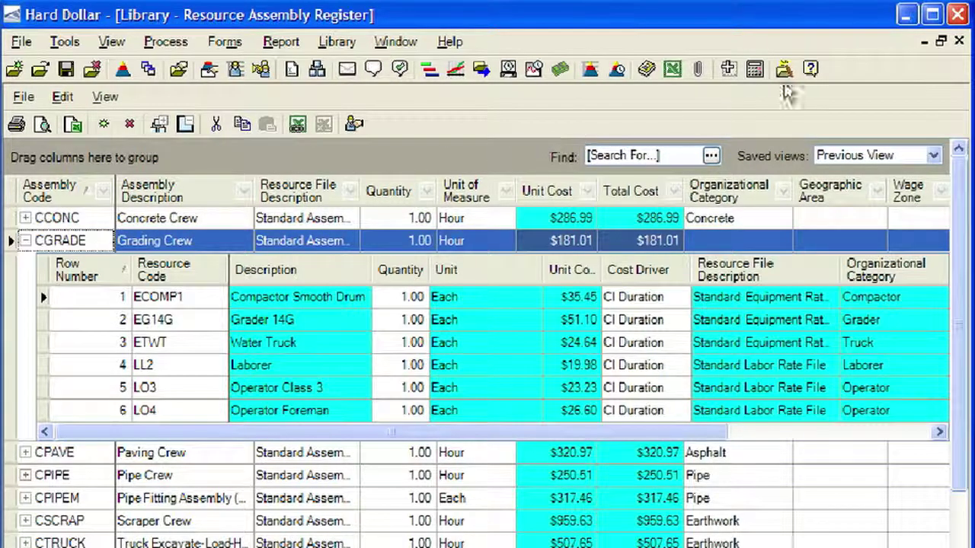